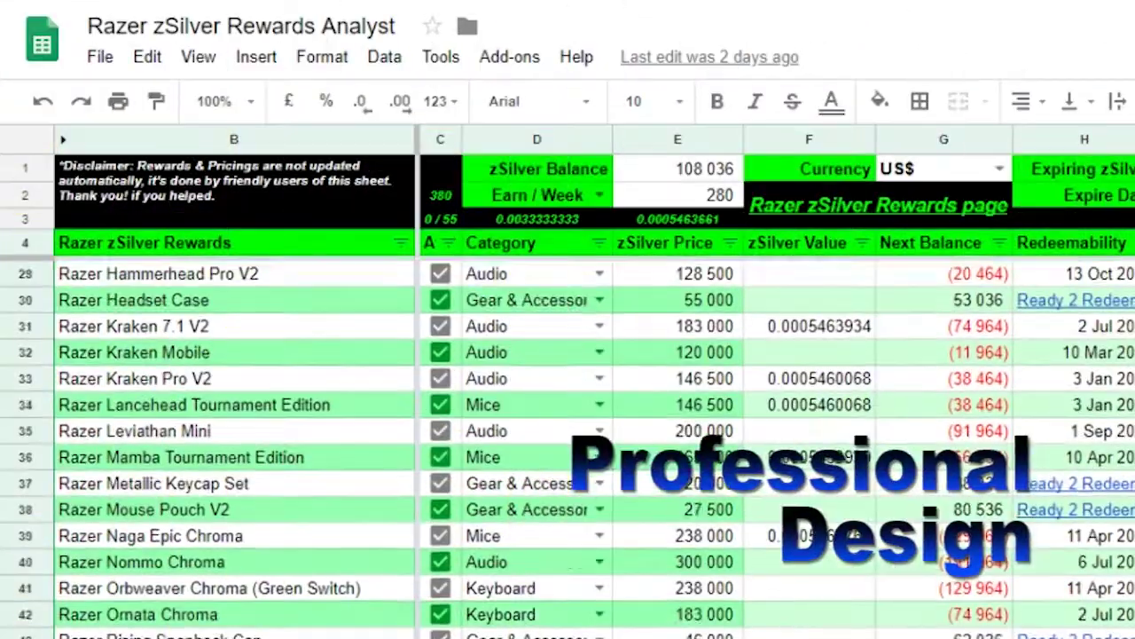
{"action": "scroll", "coordinate": [594, 449], "scroll_direction": "up", "scroll_amount": 3}
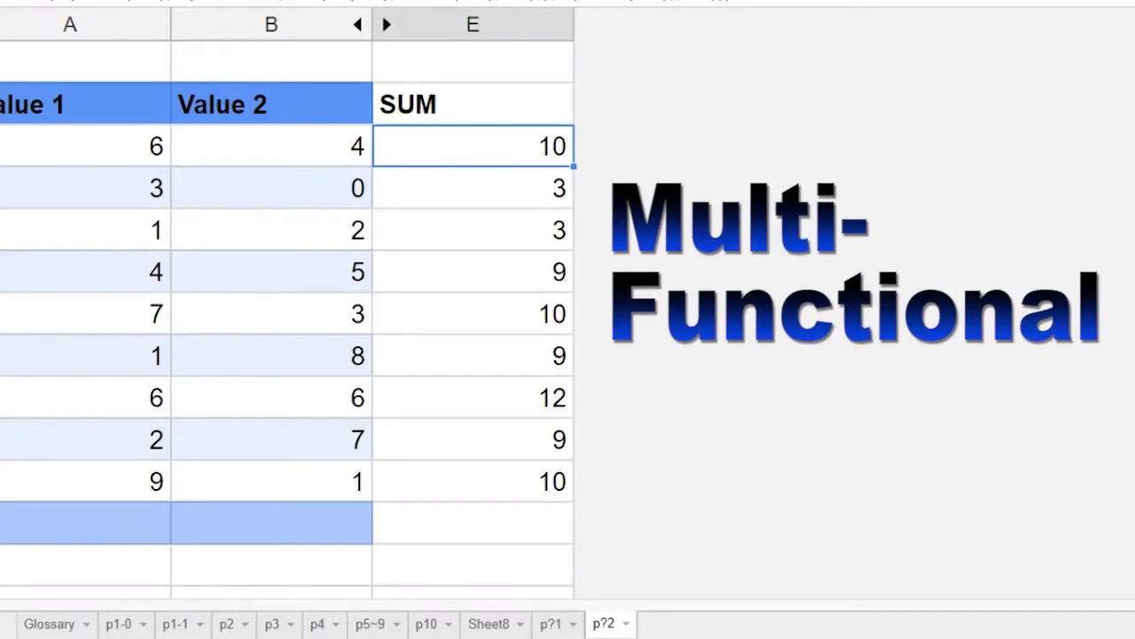
Step: Enter "Total" in the empty shaded cell beneath the Value 2 column
{"action": "left_click", "coordinate": [271, 522]}
{"action": "type", "text": "Total"}
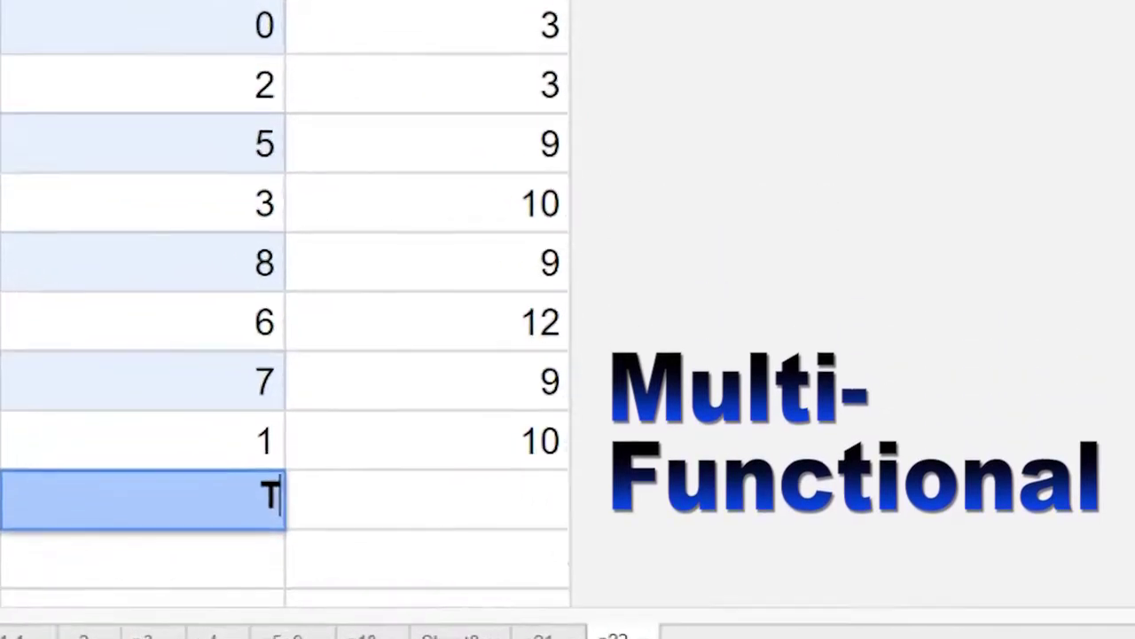
{"action": "key", "text": "Return"}
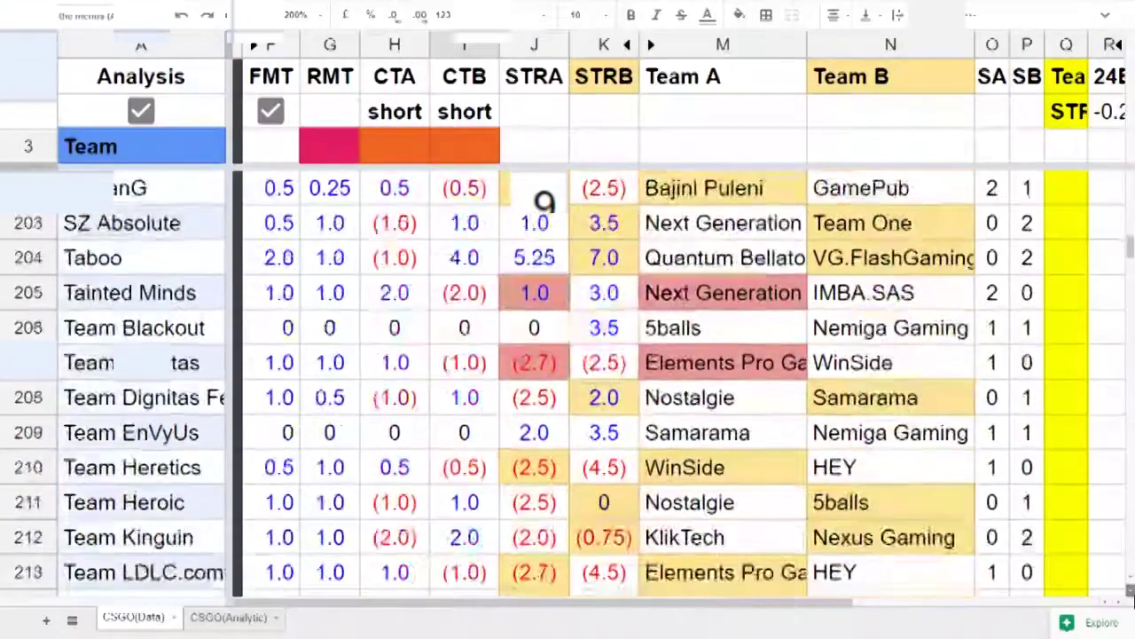
{"action": "scroll", "coordinate": [568, 382], "scroll_direction": "down", "scroll_amount": 3}
{"action": "scroll", "coordinate": [568, 381], "scroll_direction": "down", "scroll_amount": 3}
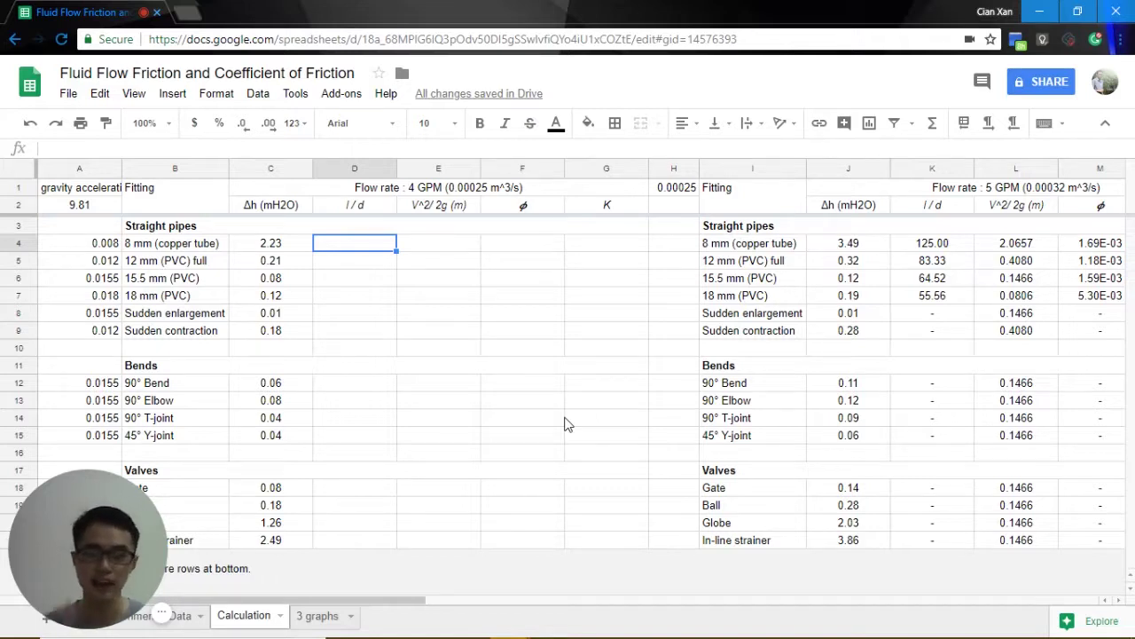
Step: Enter the formula =1/A4 in D4 to calculate l / d for the 8 mm copper tube
{"action": "type", "text": "="}
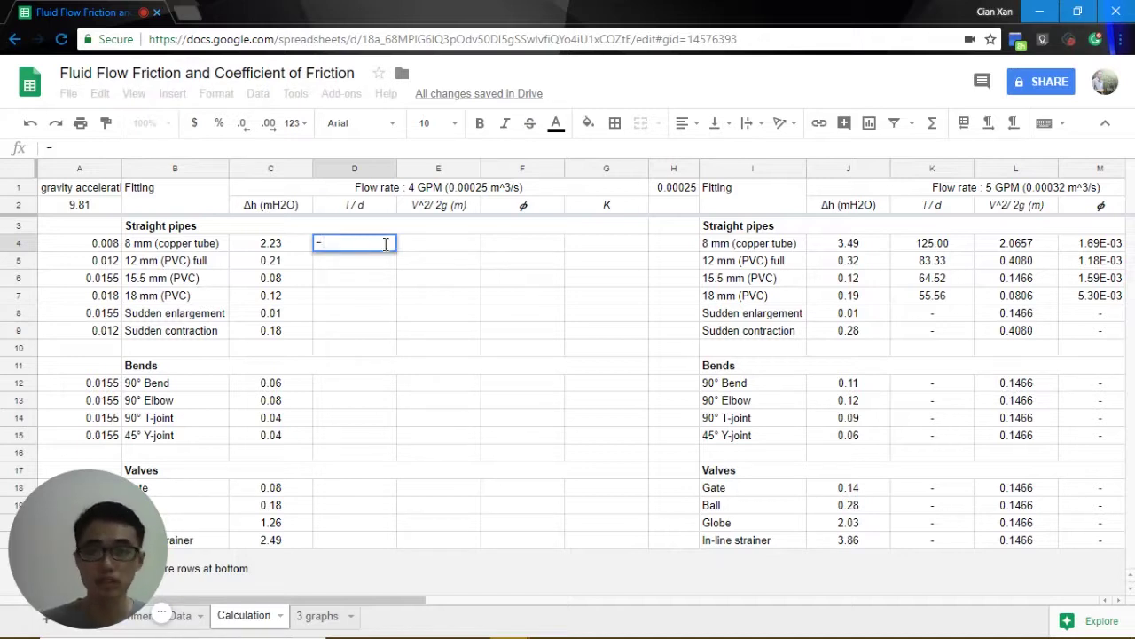
{"action": "type", "text": "1/"}
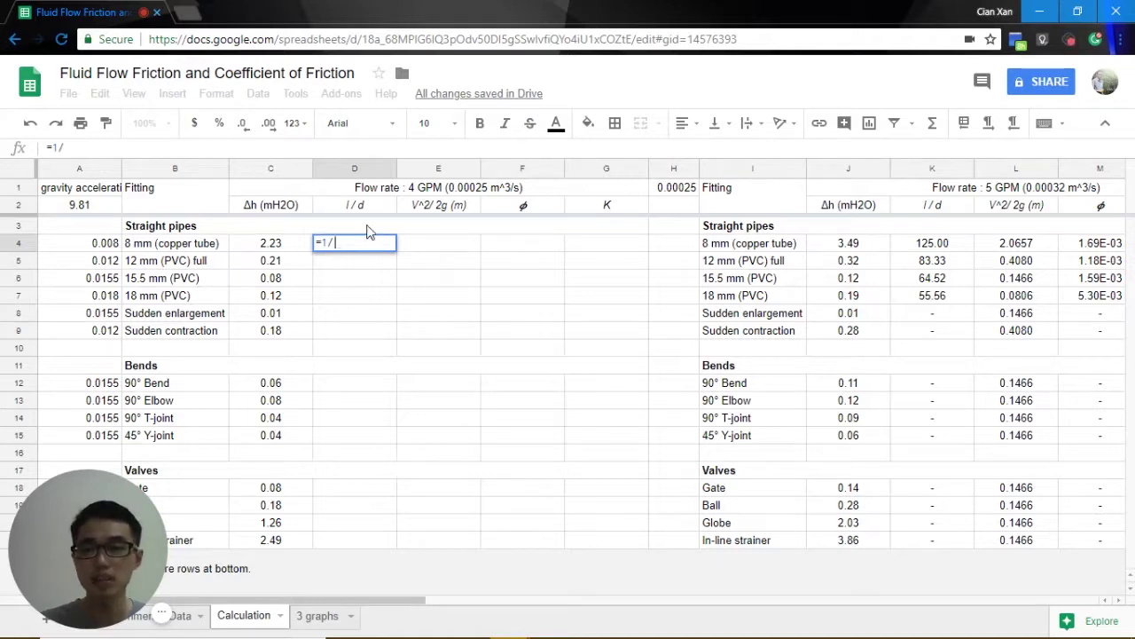
{"action": "left_click", "coordinate": [105, 246]}
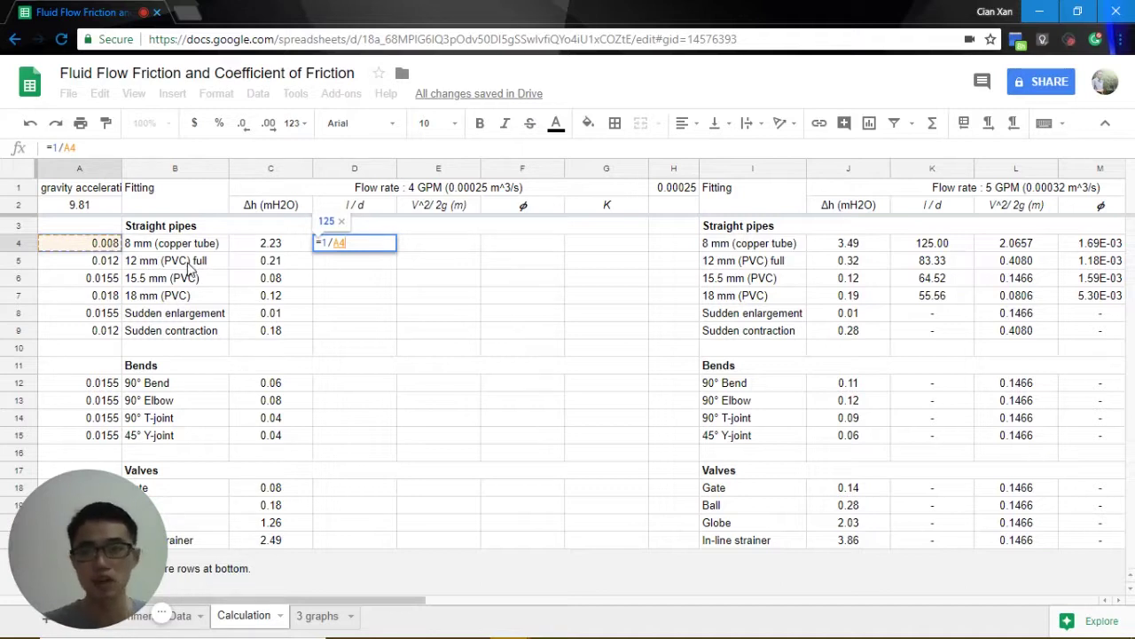
{"action": "key", "text": "Return"}
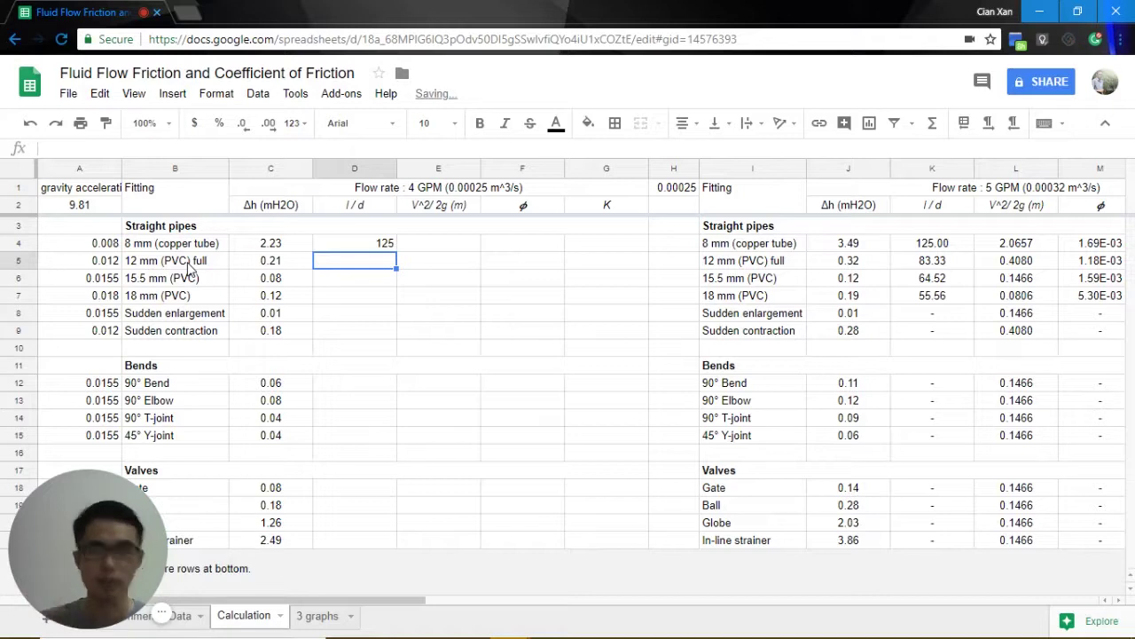
Step: Fill the l / d formula from D4 down through D7 for the remaining straight pipes
{"action": "left_click", "coordinate": [355, 248]}
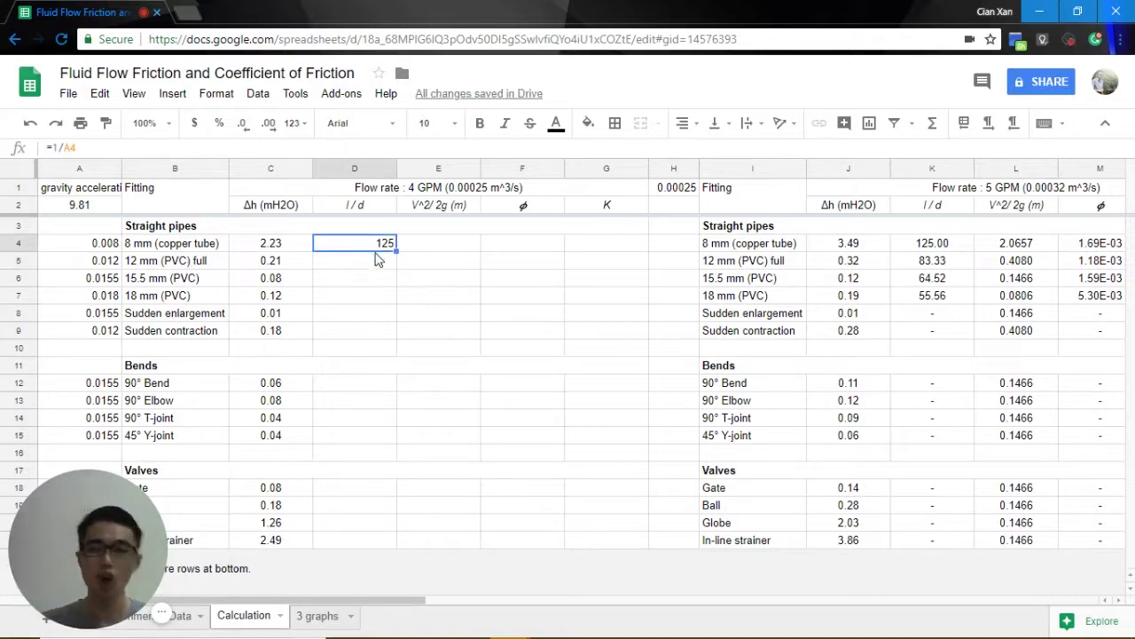
{"action": "left_click_drag", "start_coordinate": [397, 249], "coordinate": [393, 304]}
{"action": "left_click", "coordinate": [382, 275]}
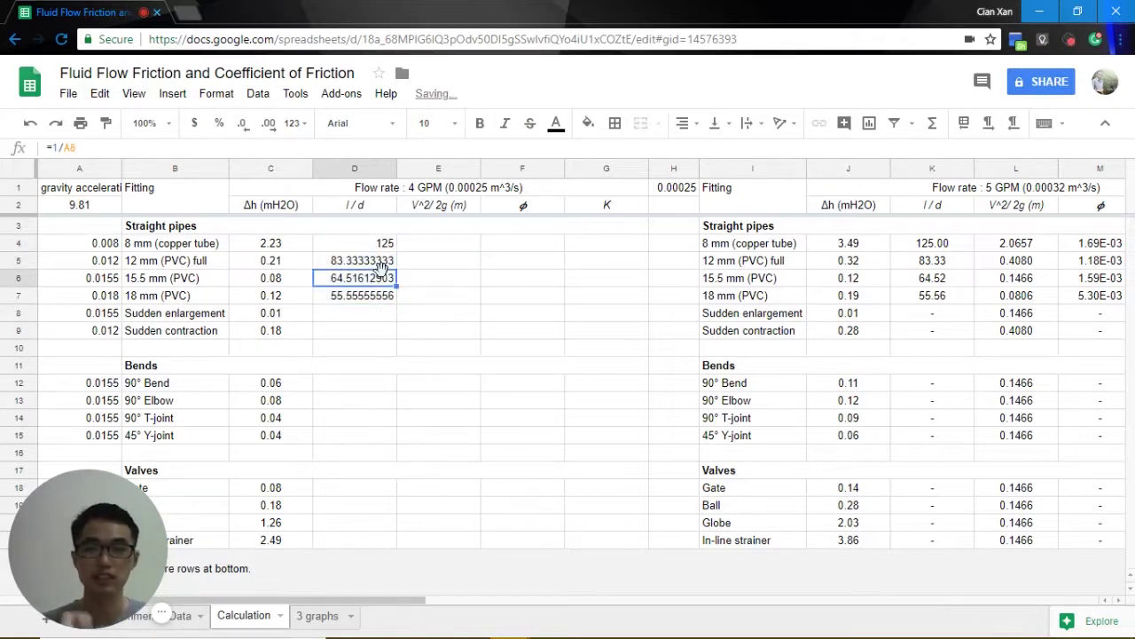
Step: Format the l / d values in D4:D7 with two decimal places
{"action": "left_click_drag", "start_coordinate": [381, 245], "coordinate": [382, 298]}
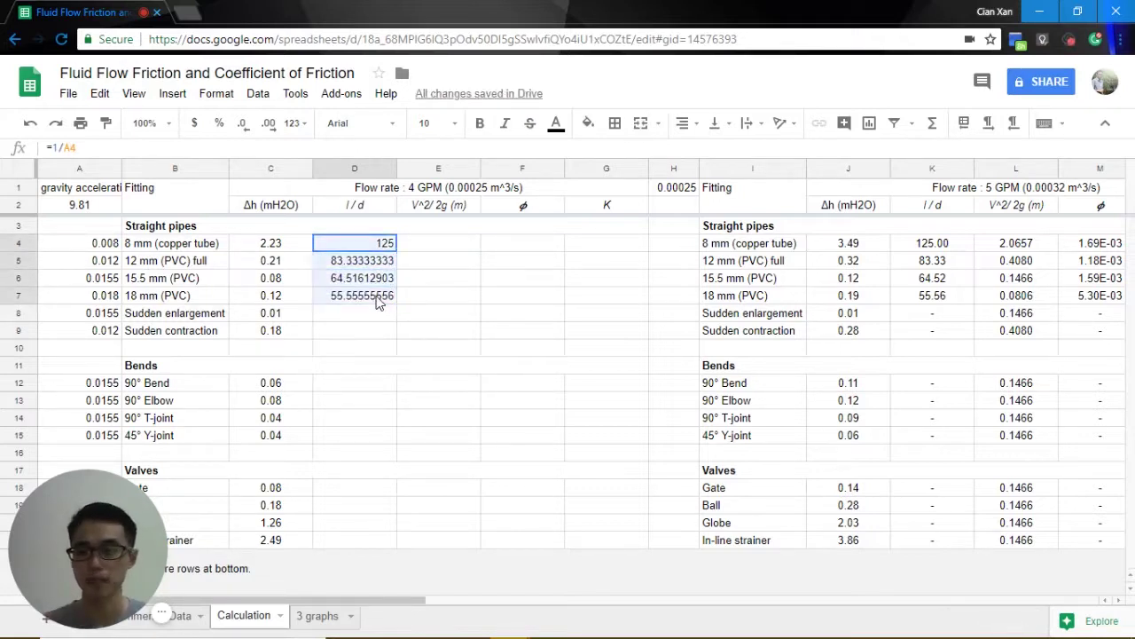
{"action": "left_click", "coordinate": [249, 126]}
{"action": "left_click", "coordinate": [269, 124]}
{"action": "left_click", "coordinate": [269, 124]}
Step: Examine the flow rate in H1 and, in the OneNote notes, the derivation of V²/2g down to its single-line form
{"action": "left_click", "coordinate": [455, 249]}
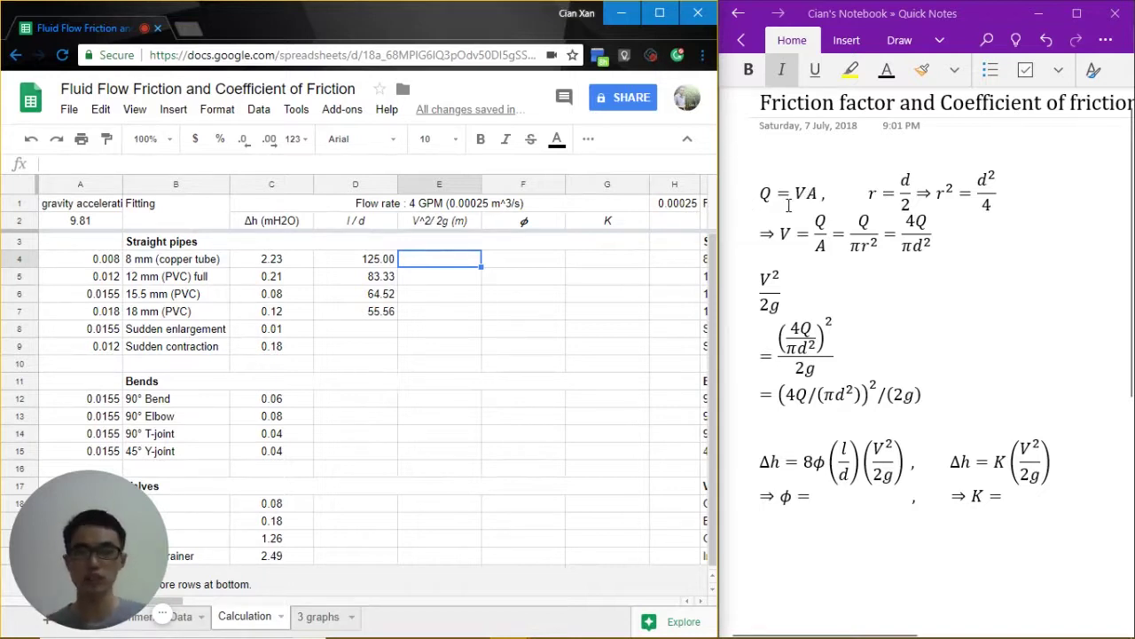
{"action": "left_click", "coordinate": [668, 206]}
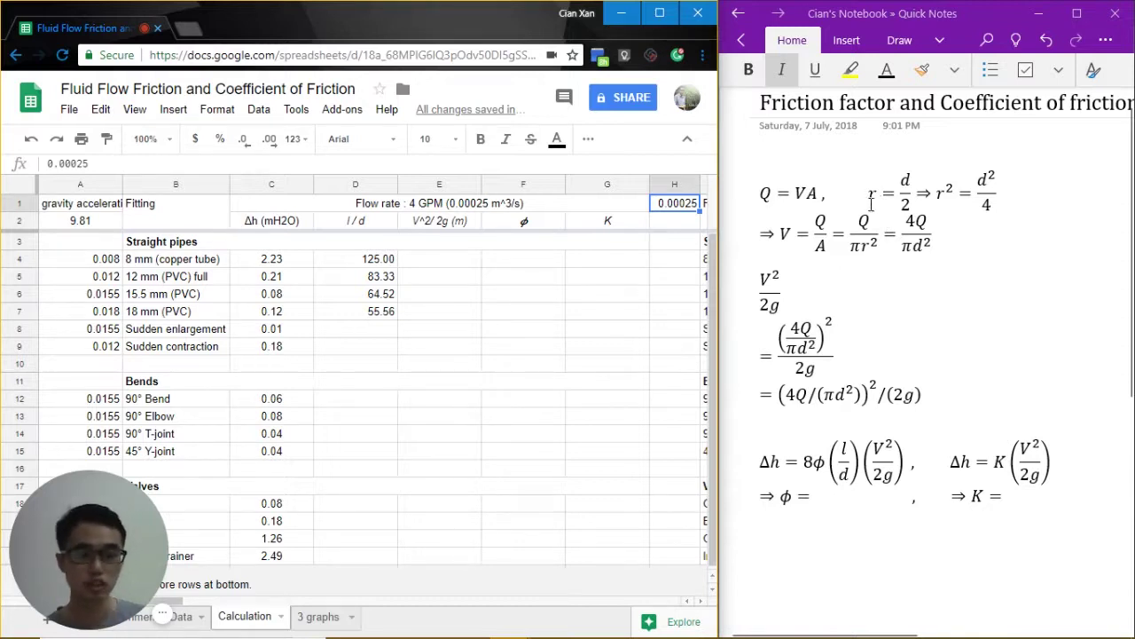
{"action": "left_click", "coordinate": [893, 195]}
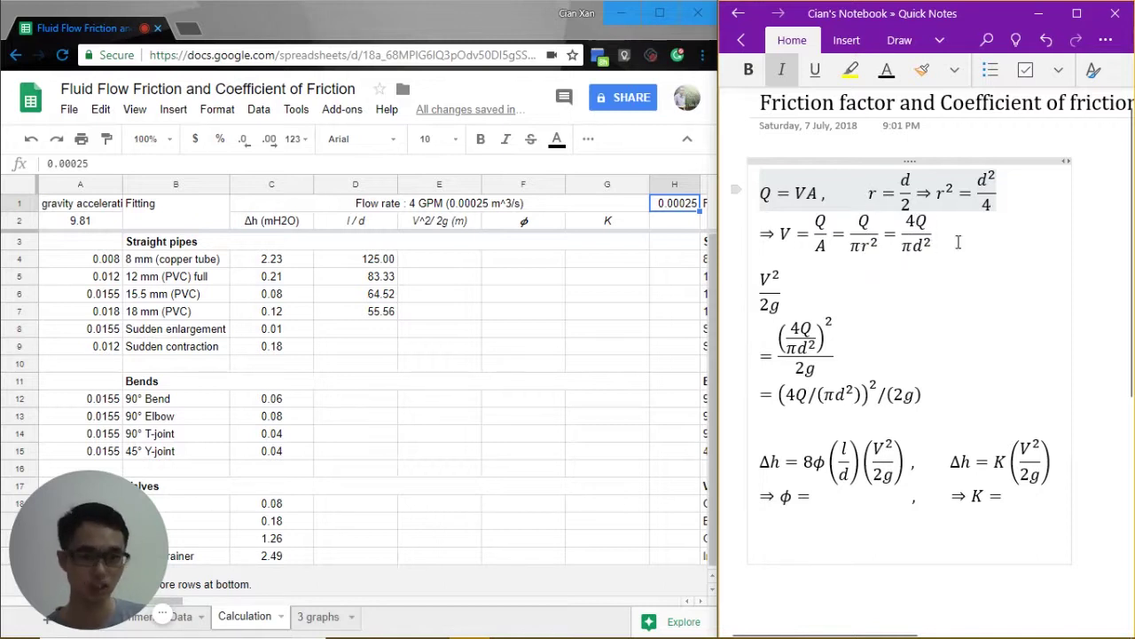
{"action": "left_click_drag", "start_coordinate": [903, 220], "coordinate": [937, 257]}
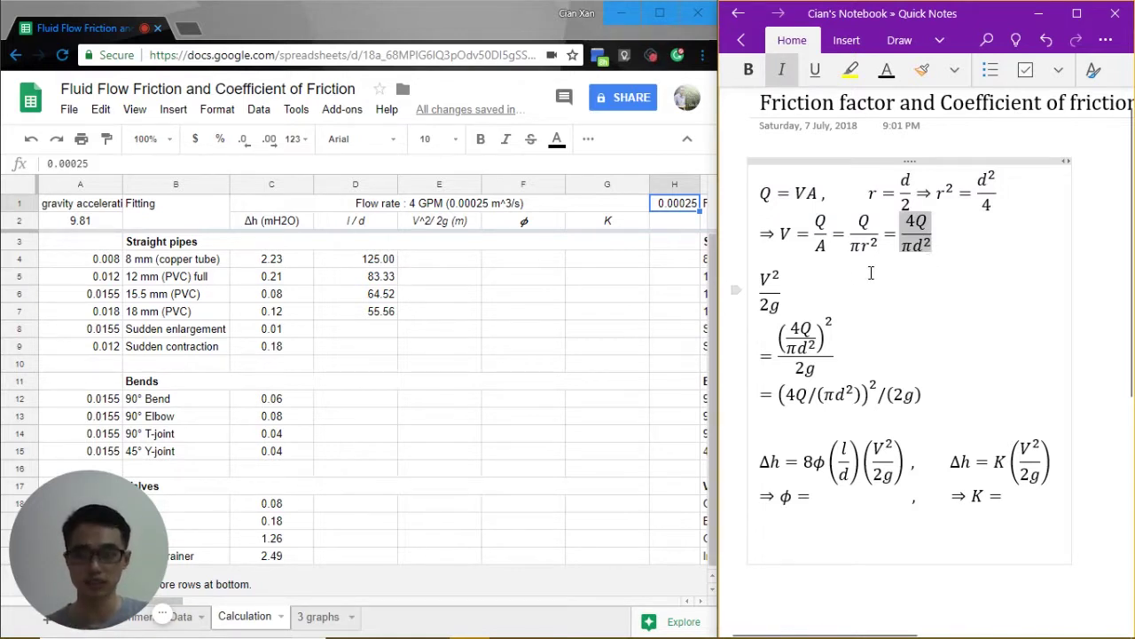
{"action": "left_click", "coordinate": [765, 282]}
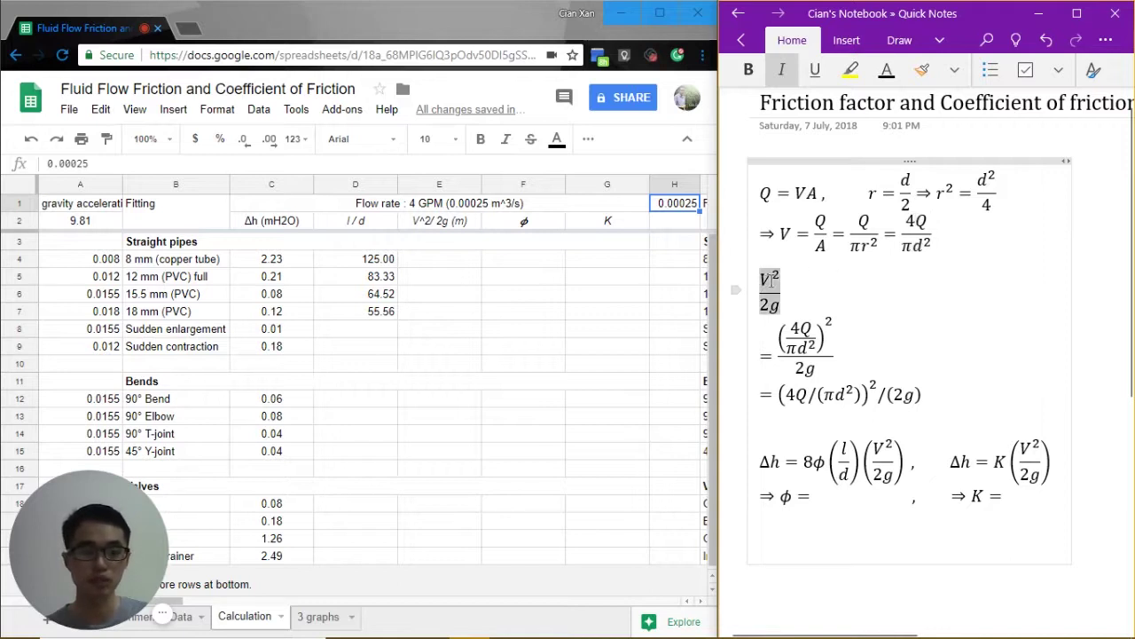
{"action": "left_click", "coordinate": [766, 339]}
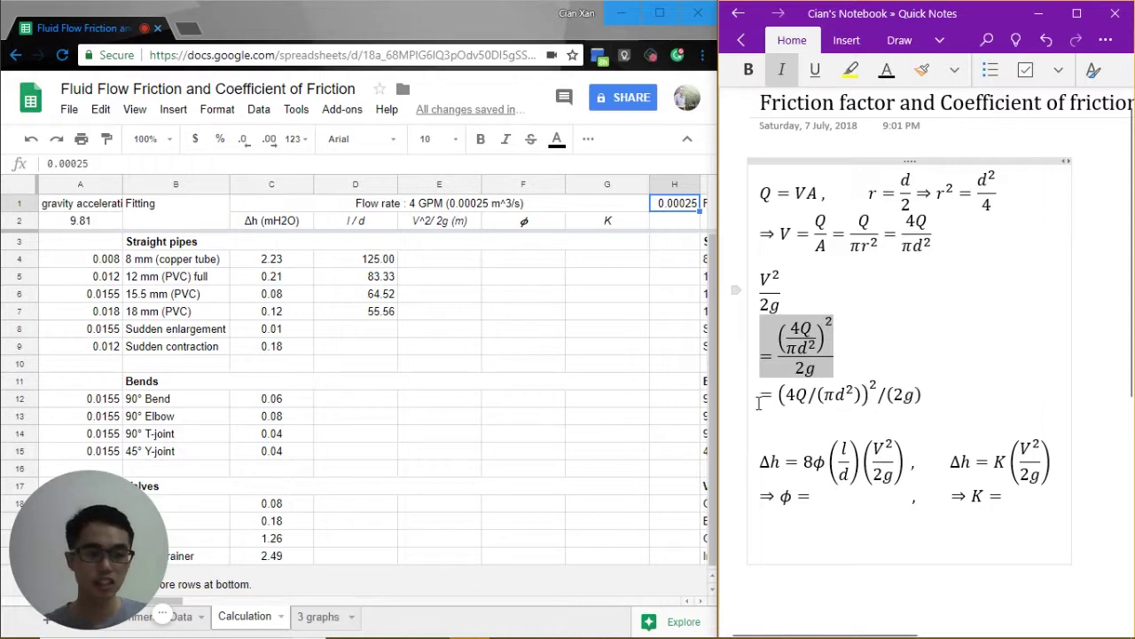
{"action": "left_click_drag", "start_coordinate": [758, 404], "coordinate": [917, 405]}
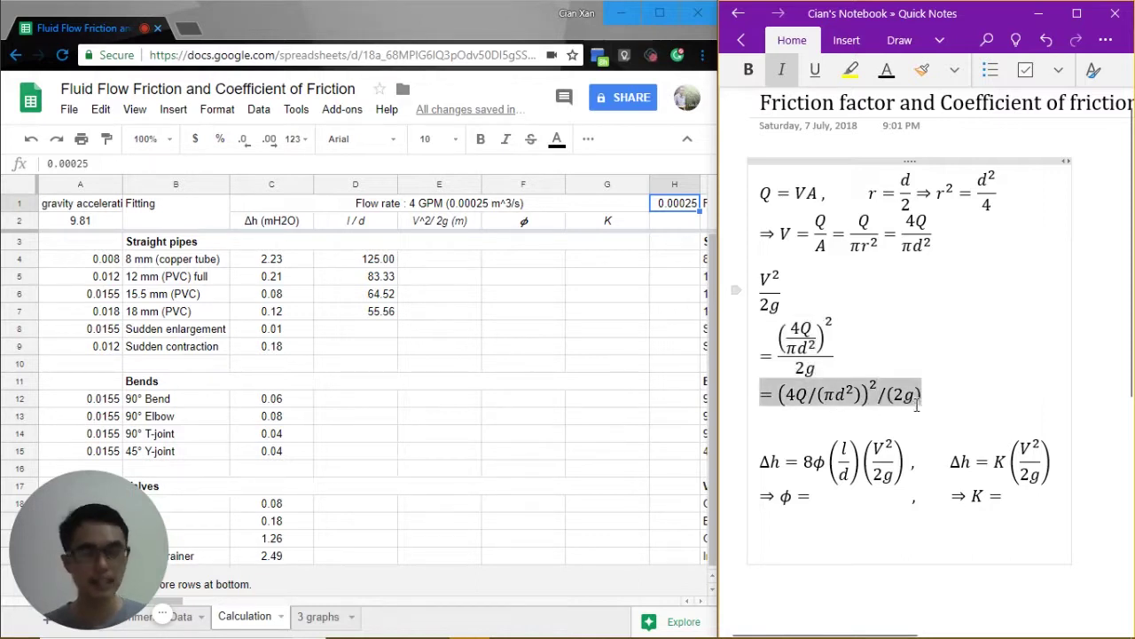
Step: Back in the spreadsheet, enter the V²/2g formula =(4*H1/(pi()*A4^2))^2/(2*9.81) in E4 for the 8 mm copper tube
{"action": "left_click", "coordinate": [460, 265]}
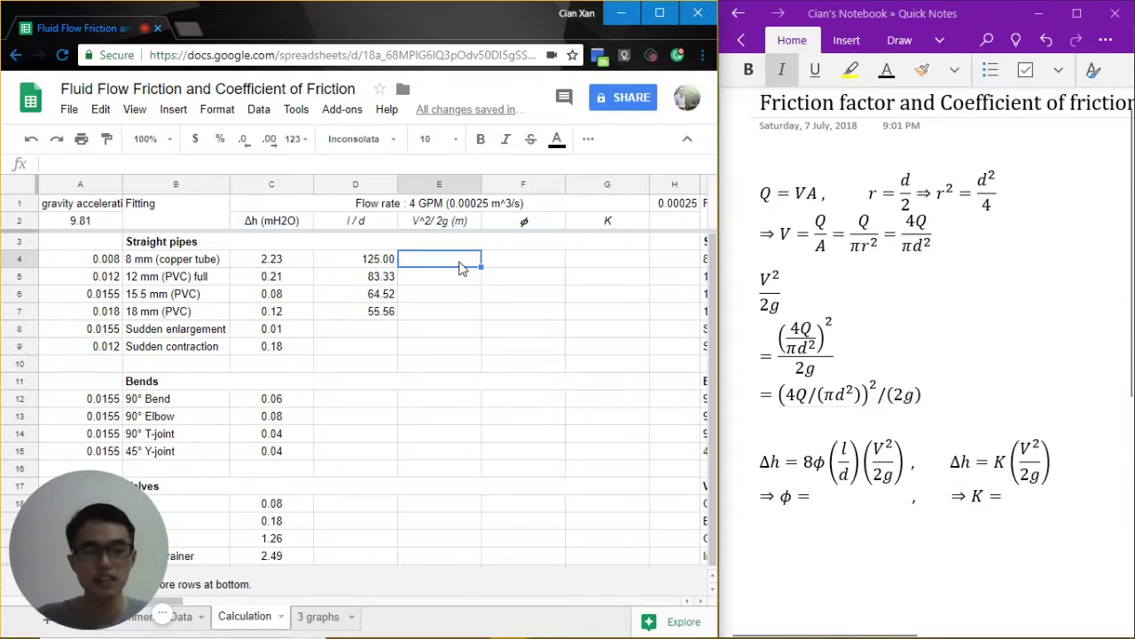
{"action": "type", "text": "="}
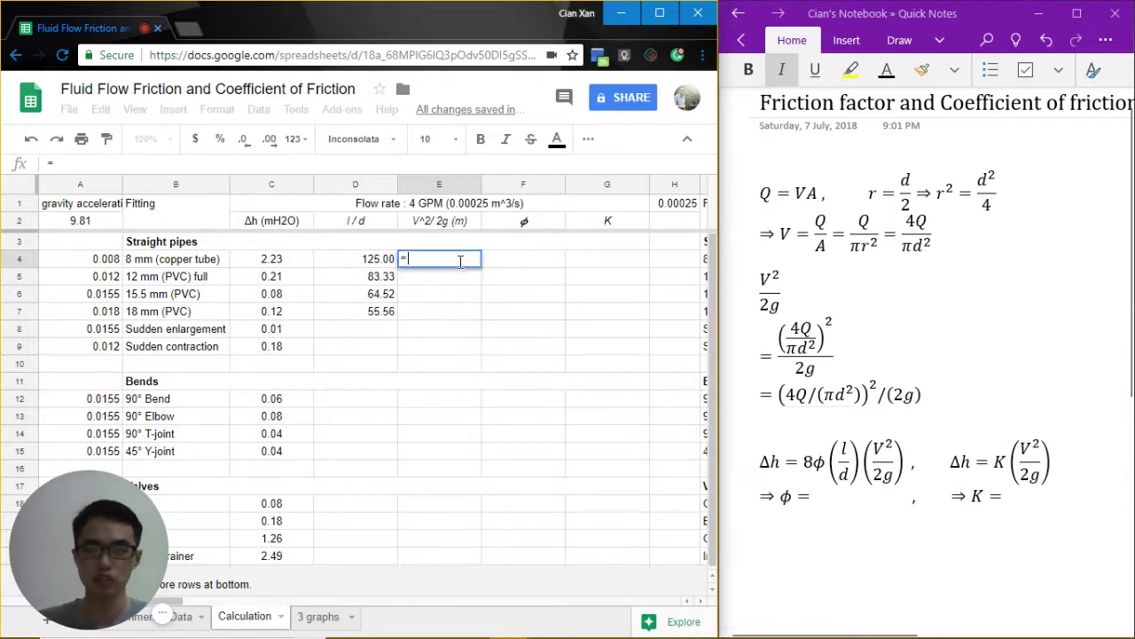
{"action": "type", "text": "(4*"}
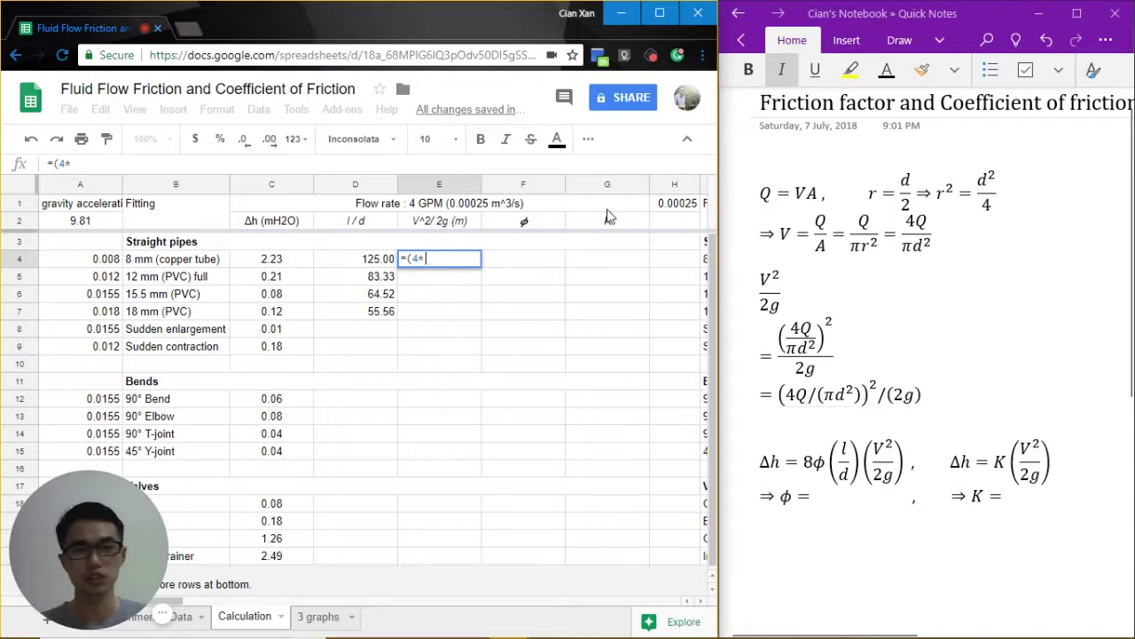
{"action": "left_click", "coordinate": [673, 206]}
{"action": "type", "text": "/"}
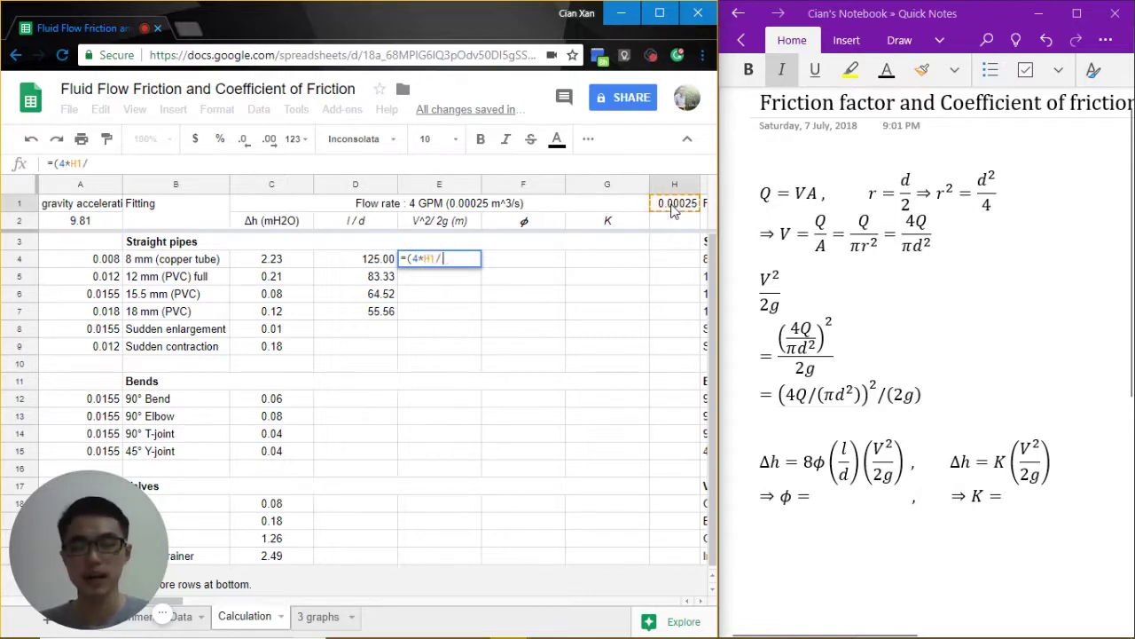
{"action": "type", "text": "(pi()*"}
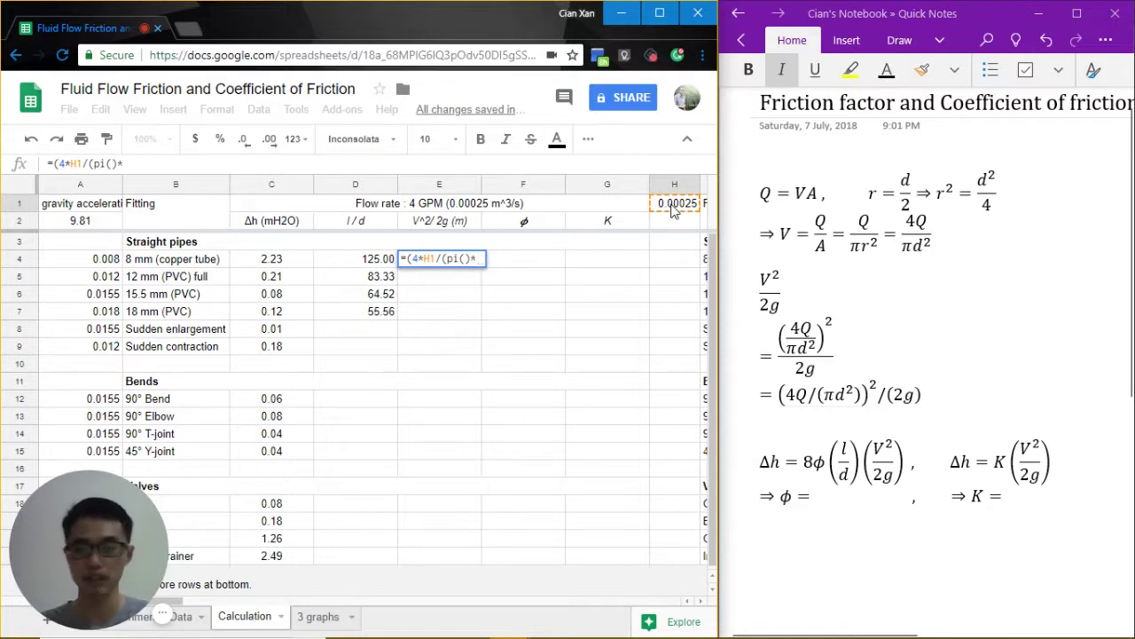
{"action": "left_click", "coordinate": [98, 258]}
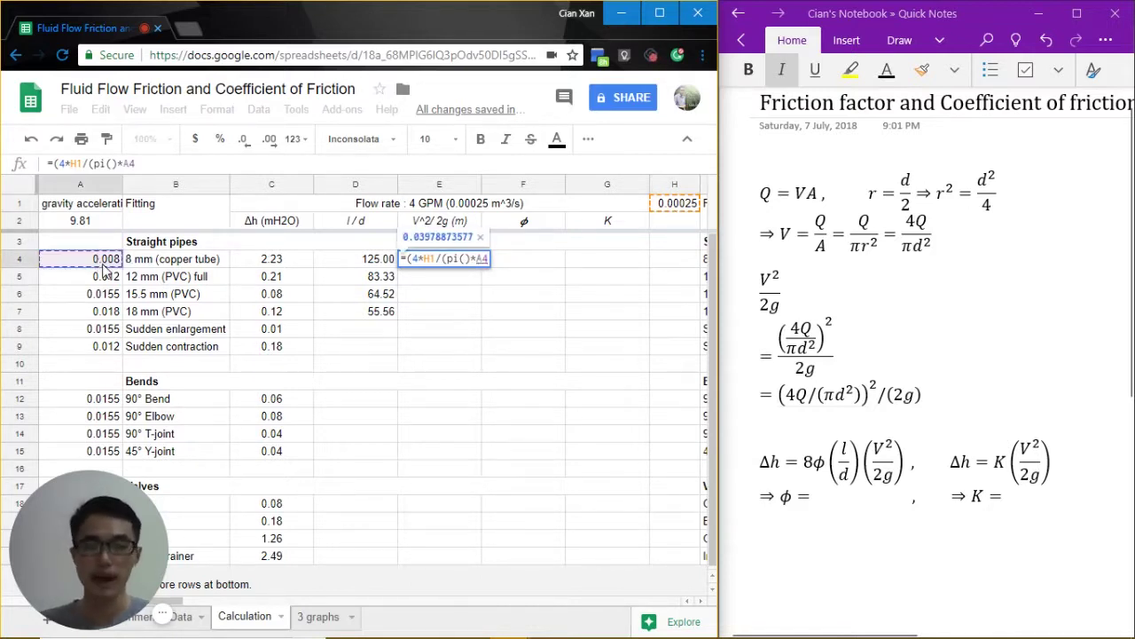
{"action": "type", "text": "^2)"}
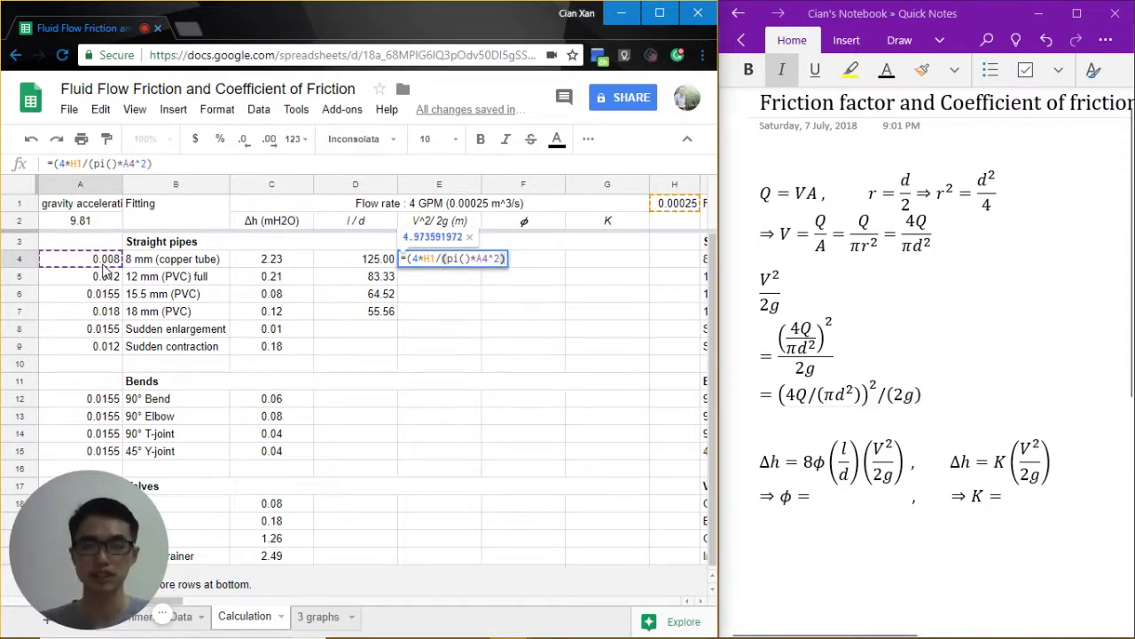
{"action": "type", "text": ")^2"}
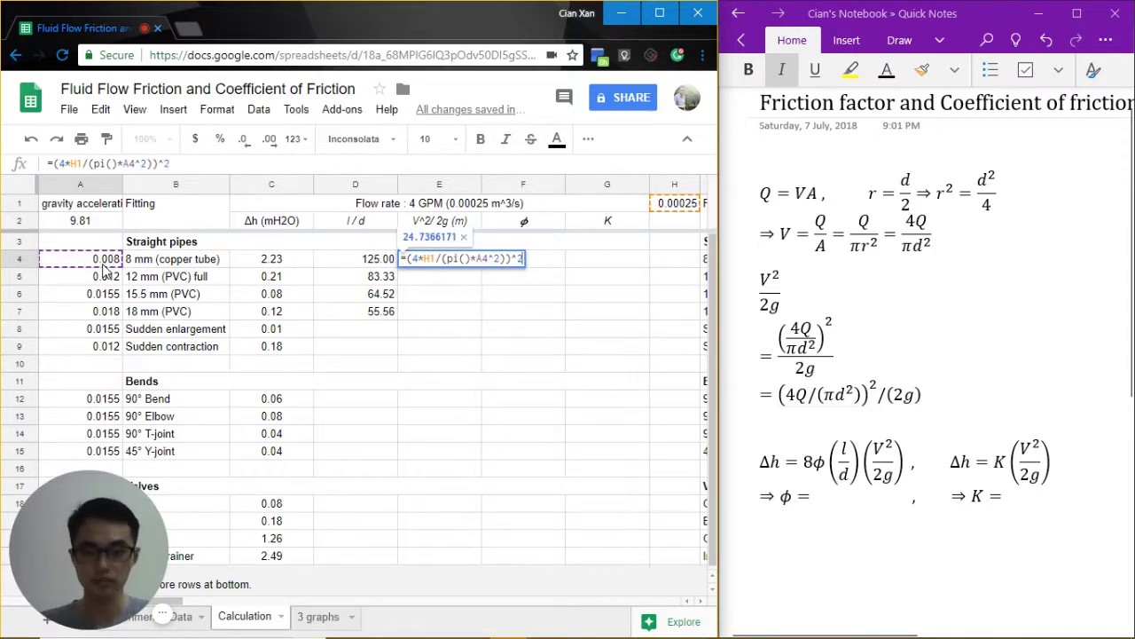
{"action": "type", "text": "/("}
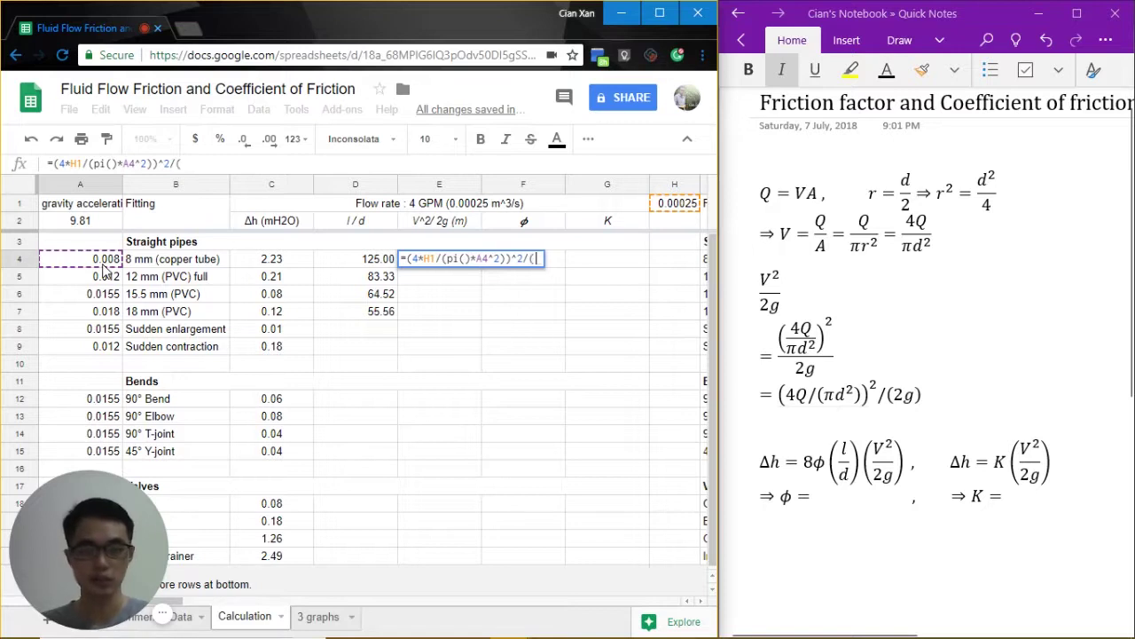
{"action": "type", "text": "2*"}
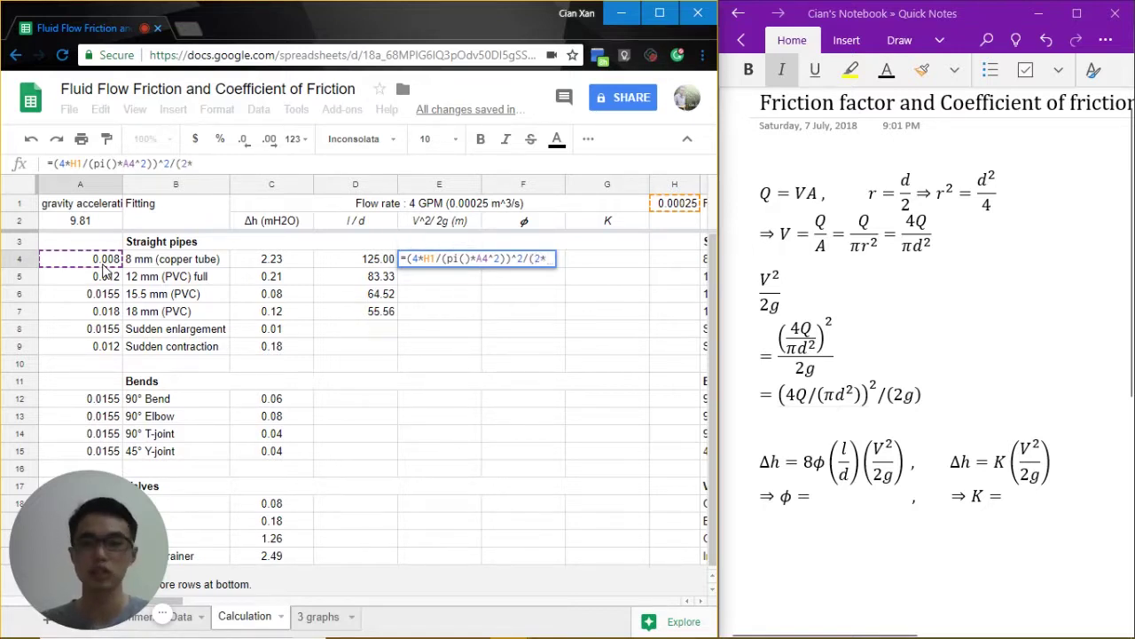
{"action": "type", "text": "9.81)"}
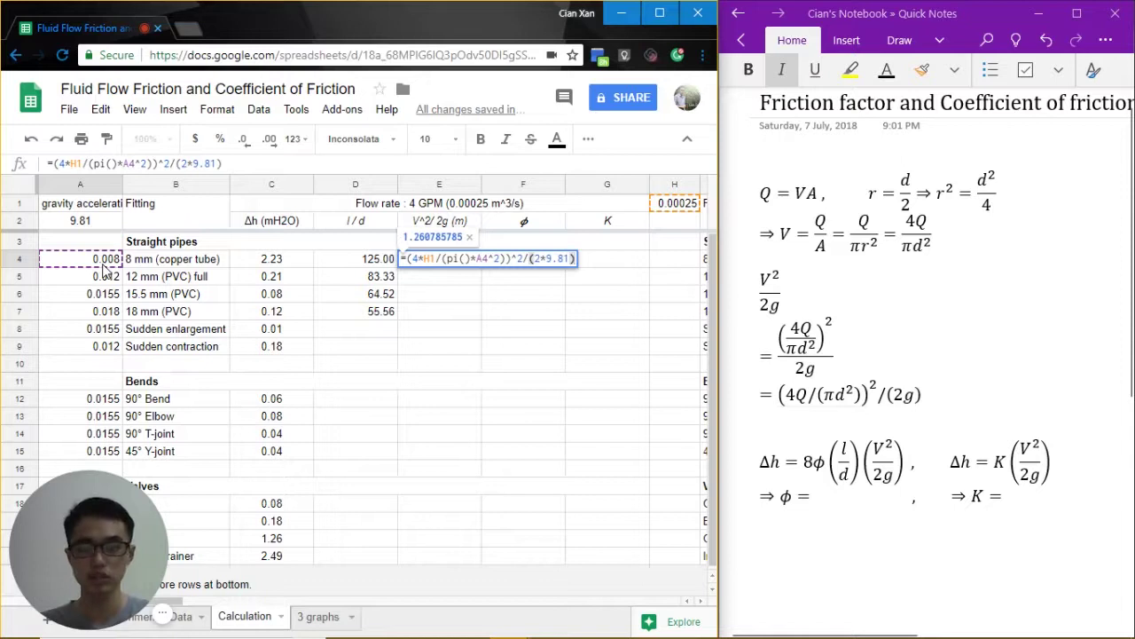
{"action": "key", "text": "Return"}
Step: Format the V²/2g result in E4 with three decimal places
{"action": "key", "text": "Up"}
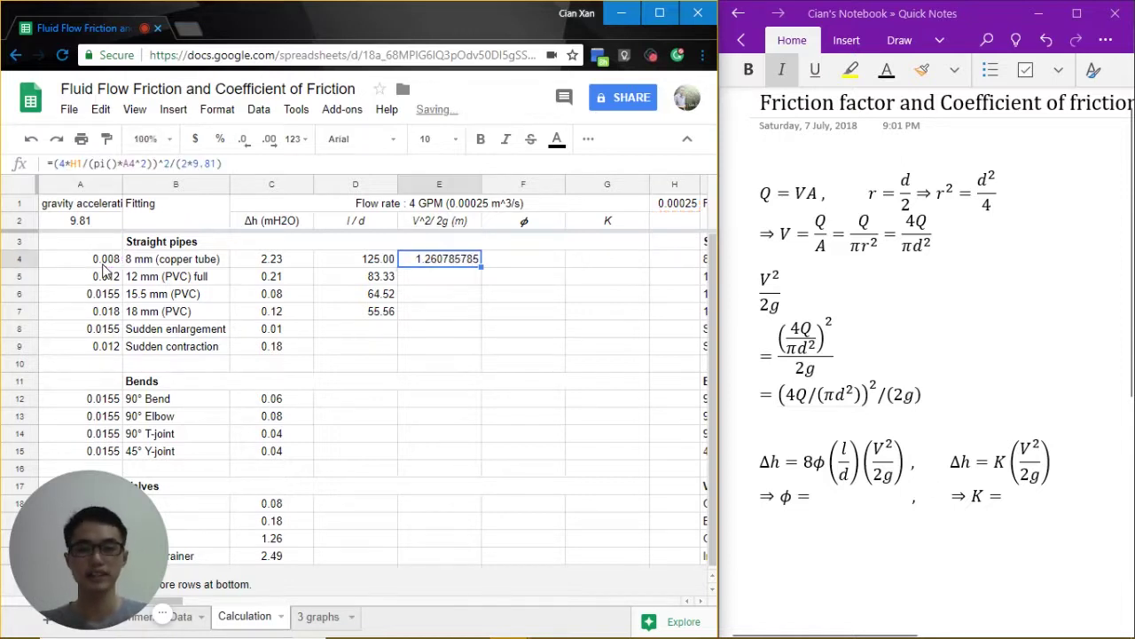
{"action": "left_click", "coordinate": [246, 141]}
{"action": "left_click", "coordinate": [245, 141]}
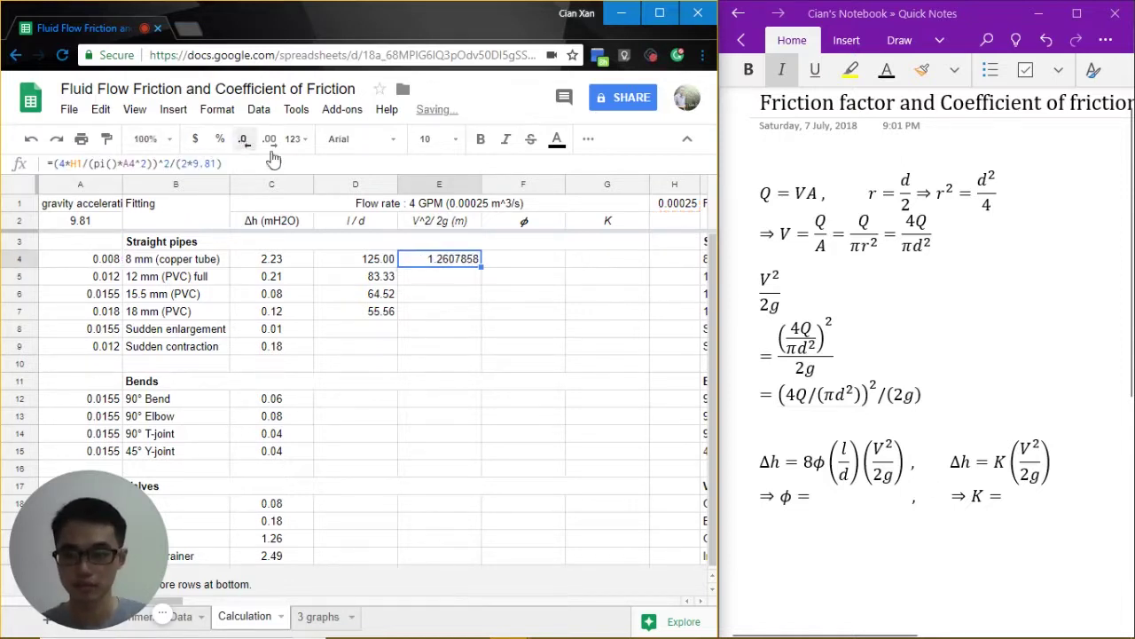
{"action": "left_click", "coordinate": [245, 141]}
{"action": "left_click", "coordinate": [246, 141]}
{"action": "left_click", "coordinate": [246, 141]}
{"action": "left_click", "coordinate": [246, 141]}
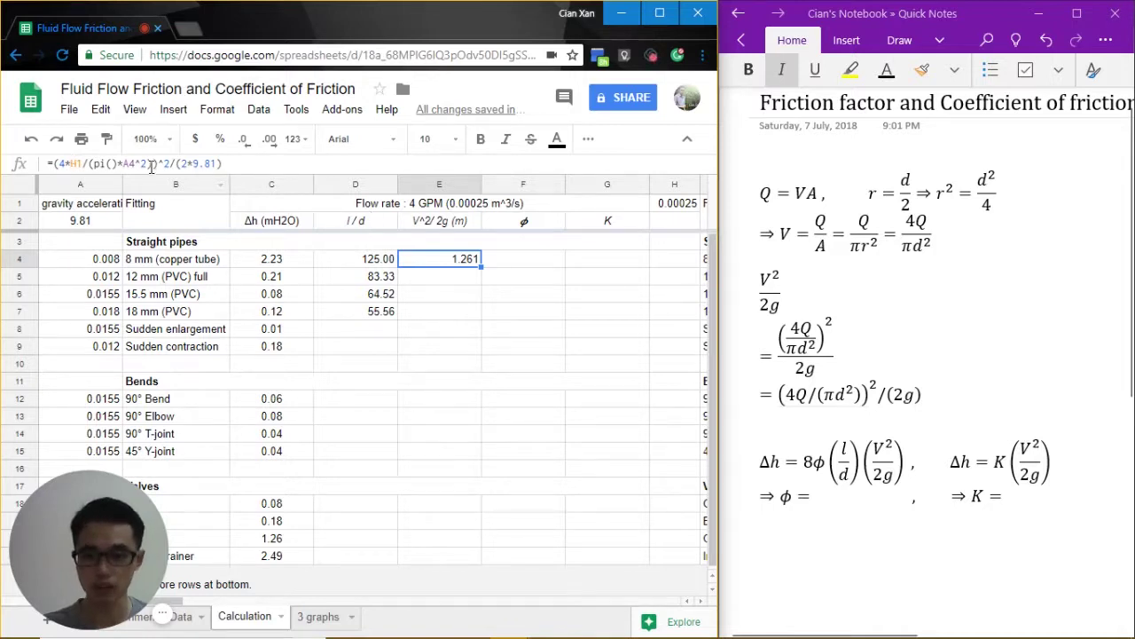
Step: Lock the flow-rate row as H$1 in the E4 formula and fill the formula down through E9
{"action": "left_click", "coordinate": [81, 165]}
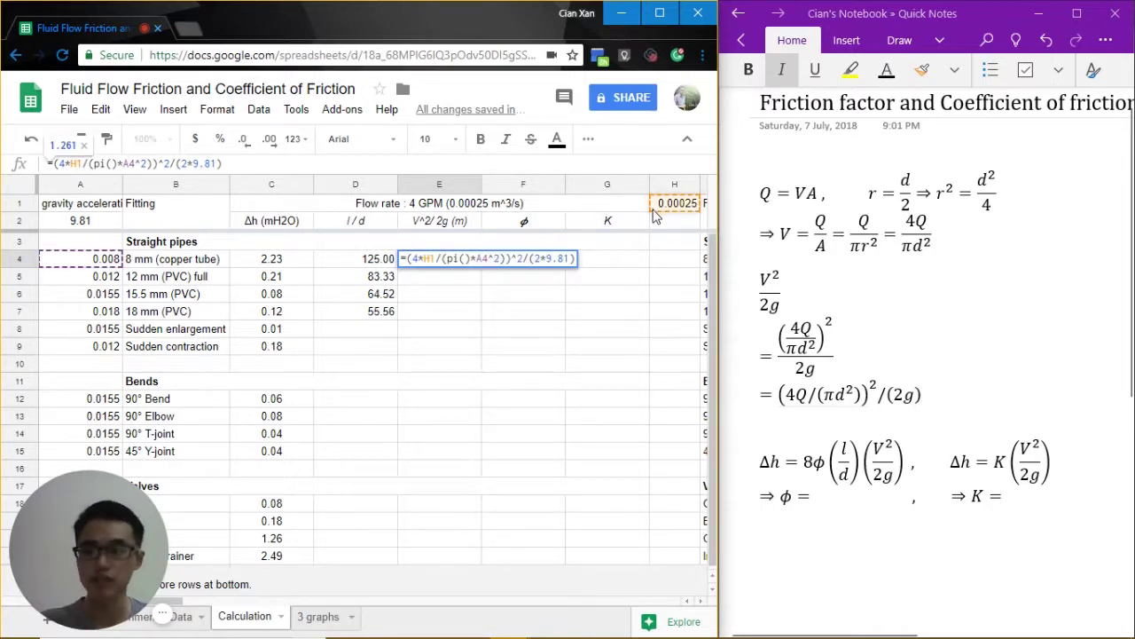
{"action": "type", "text": "$"}
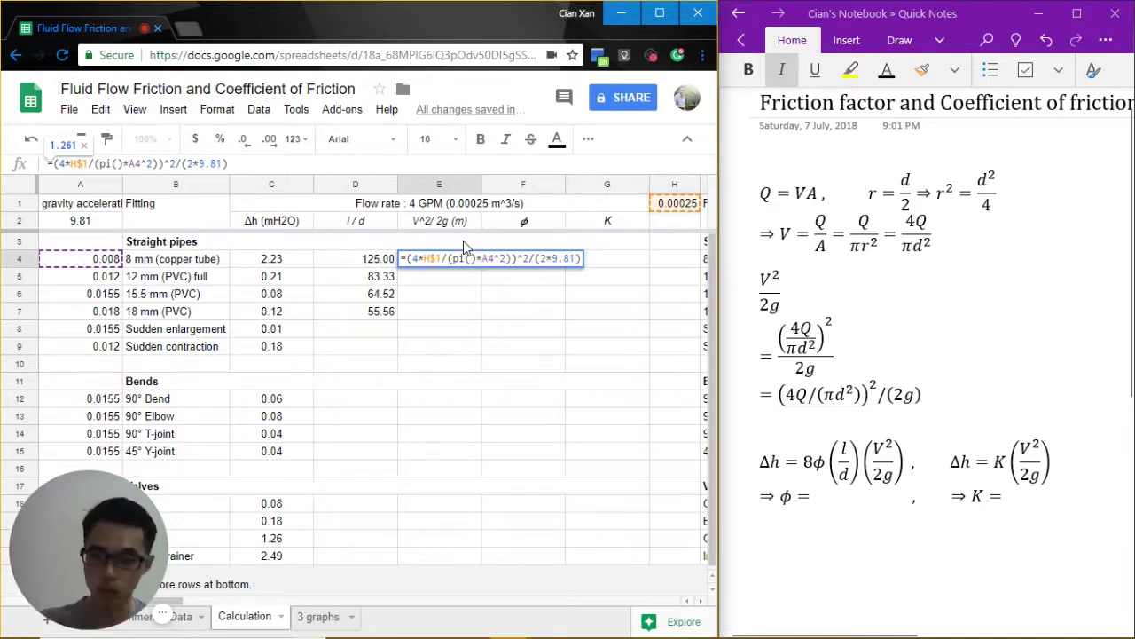
{"action": "key", "text": "Tab"}
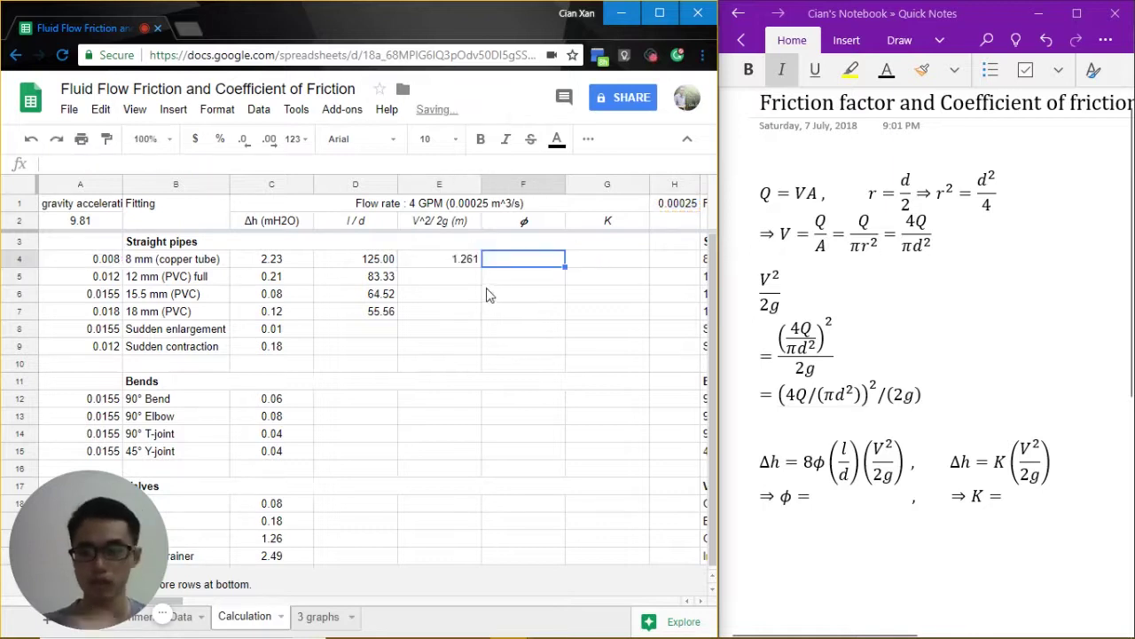
{"action": "left_click", "coordinate": [468, 266]}
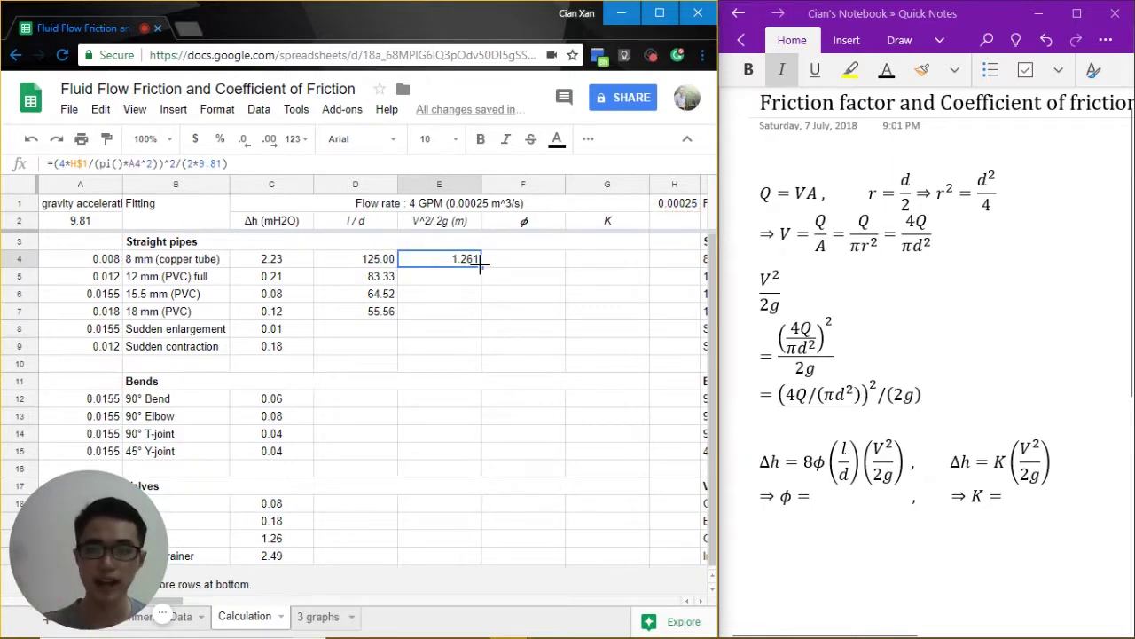
{"action": "left_click_drag", "start_coordinate": [481, 265], "coordinate": [478, 354]}
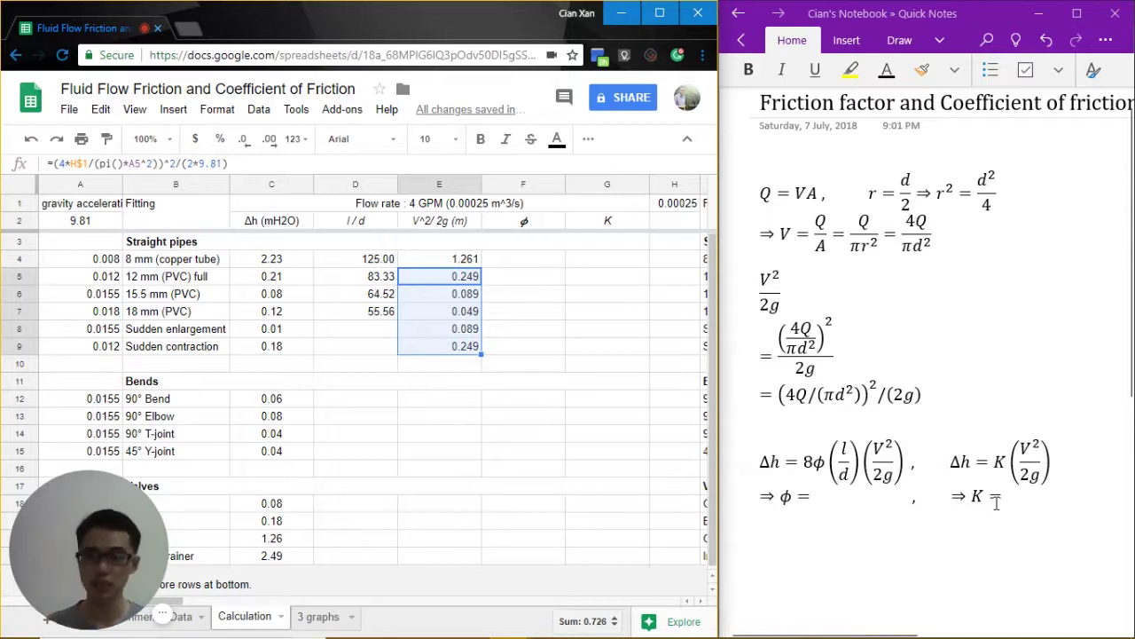
Step: Select the empty φ cell F4 in the 8 mm copper tube row
{"action": "left_click", "coordinate": [547, 265]}
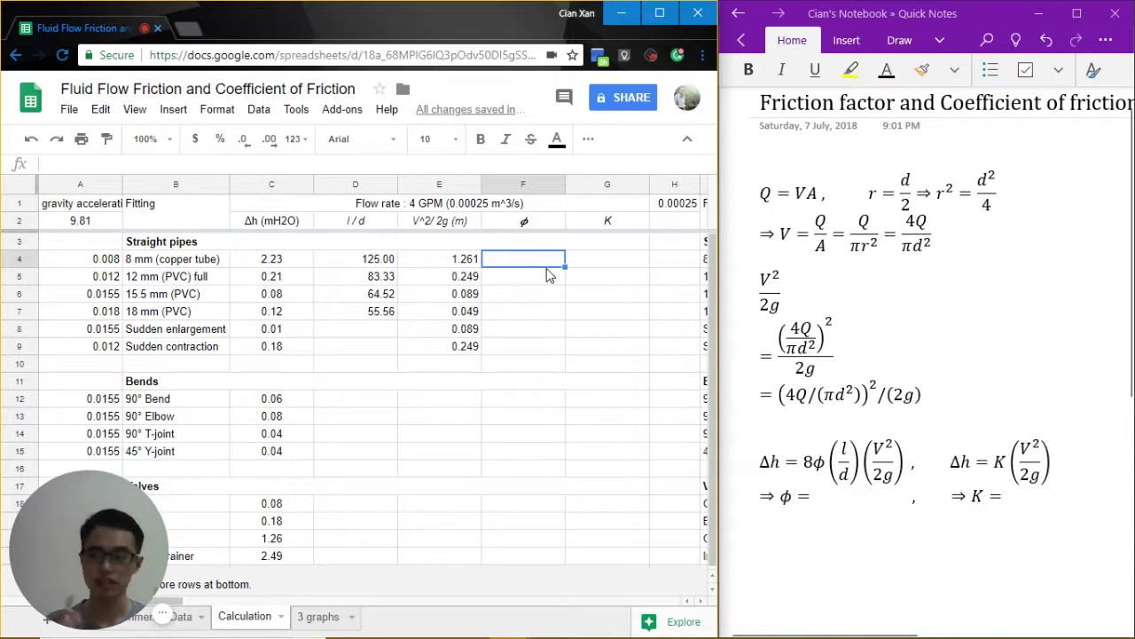